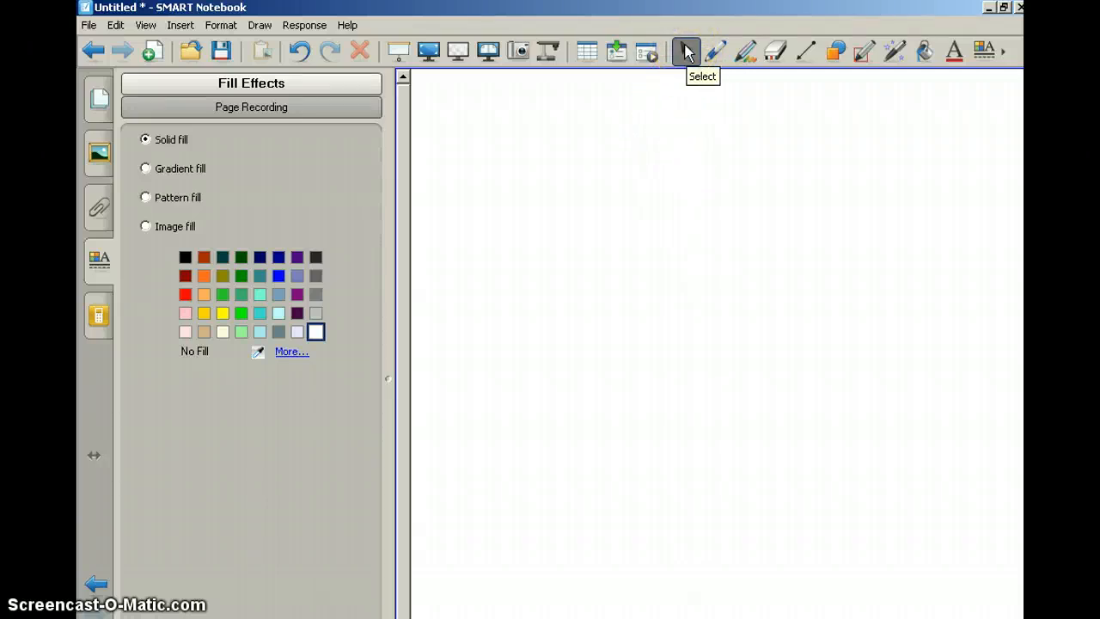
Add the text "a proverb, wise saying" in size 26 near the top of the blank page.
left_click(956, 60)
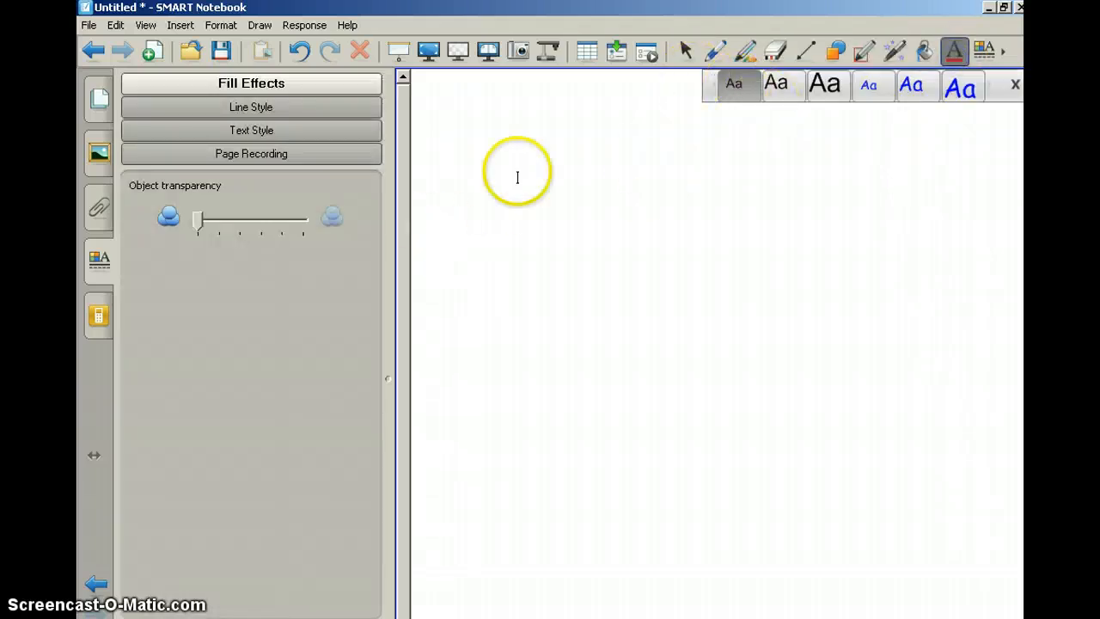
left_click(464, 159)
left_click_drag(465, 176, 721, 201)
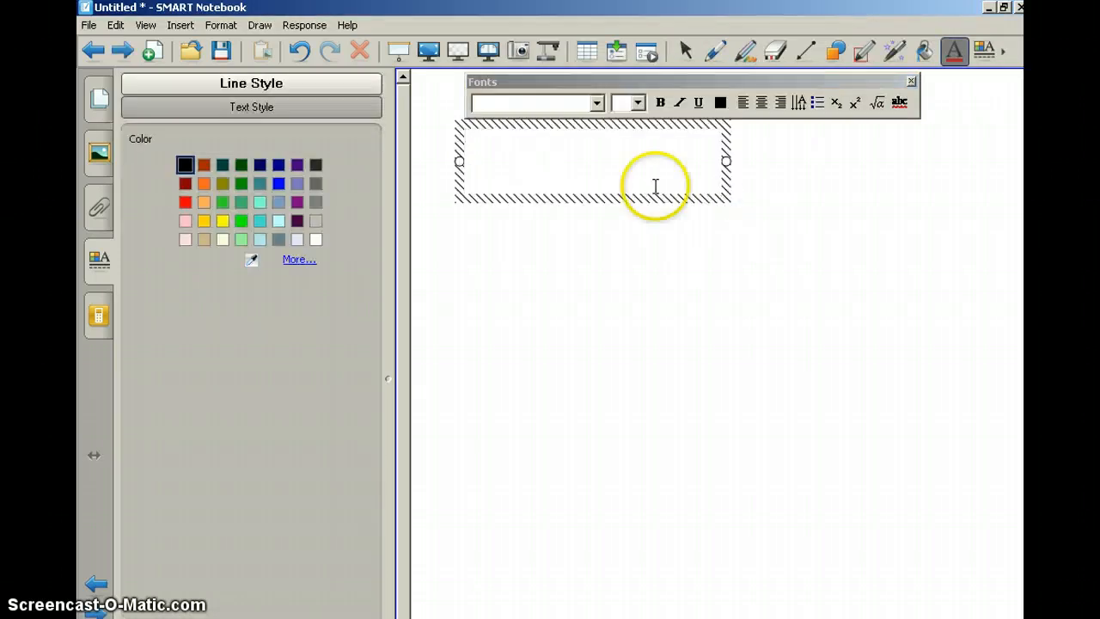
left_click(638, 103)
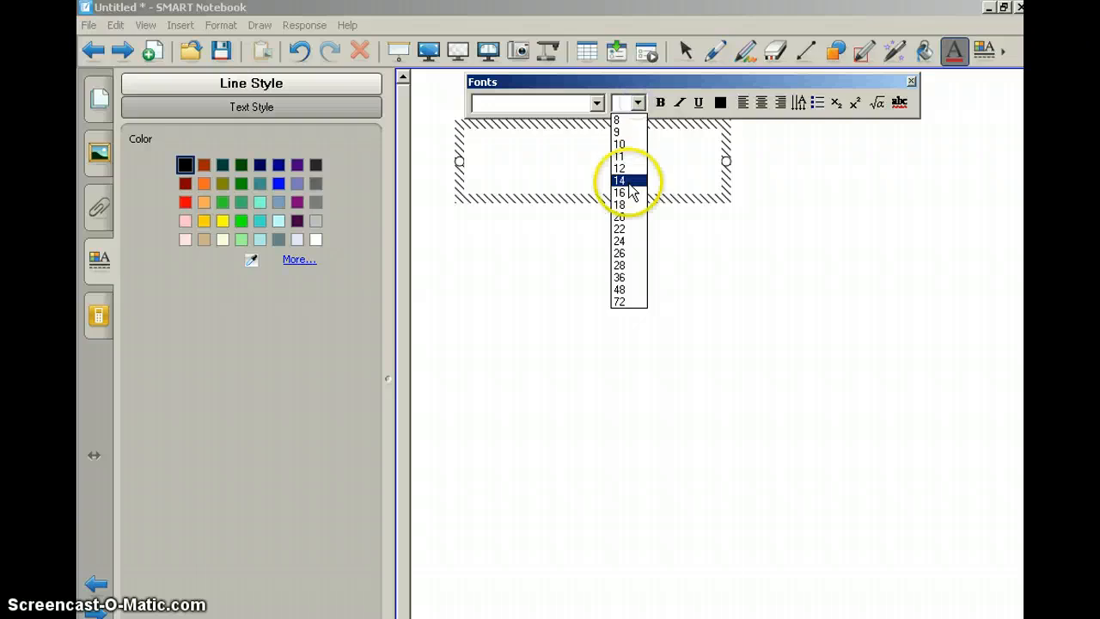
left_click(624, 254)
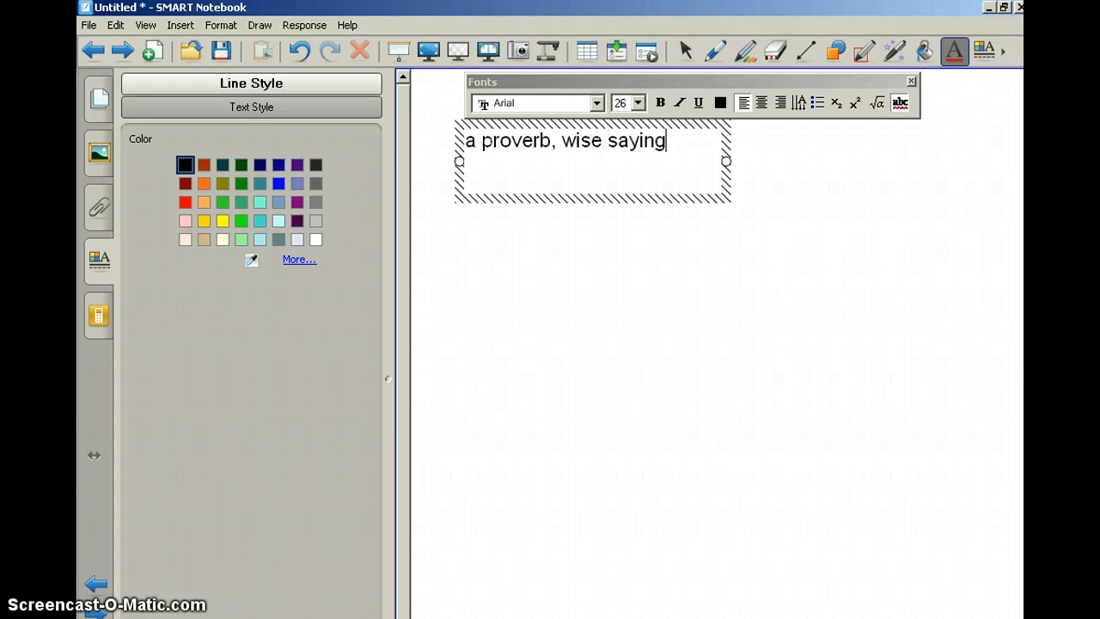
left_click(690, 280)
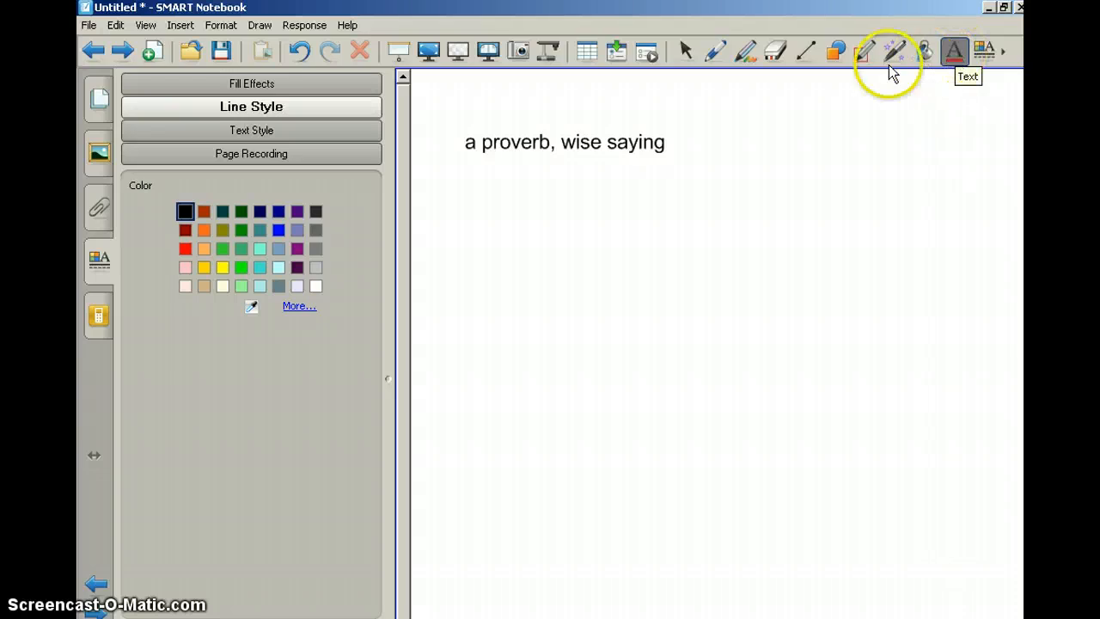
Draw a wide rectangle with a black outline below the "a proverb, wise saying" text.
left_click(840, 56)
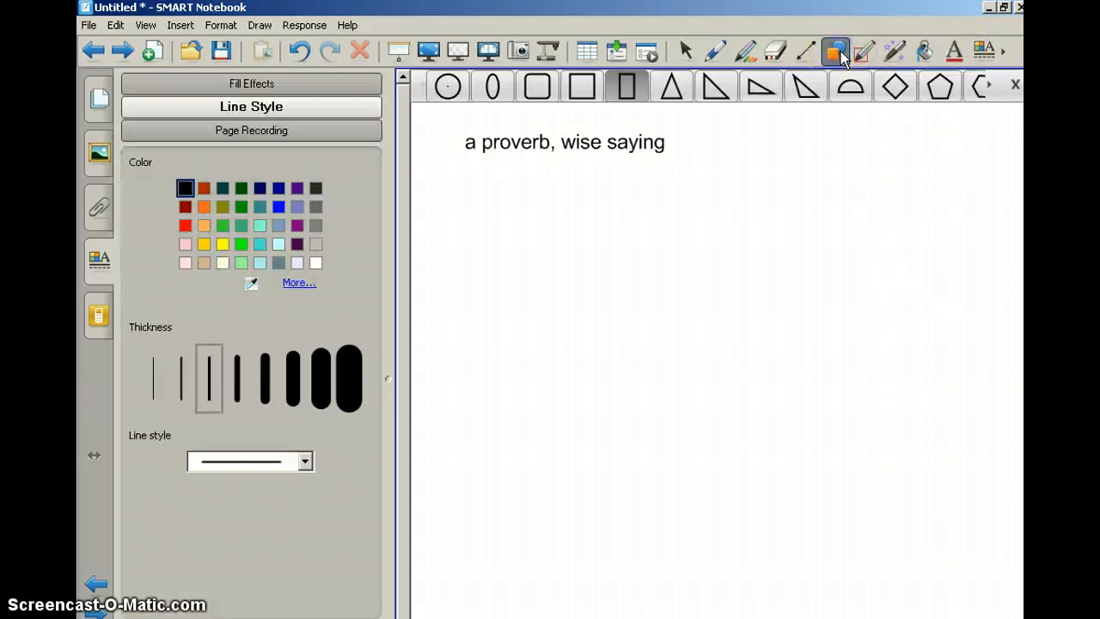
left_click(632, 91)
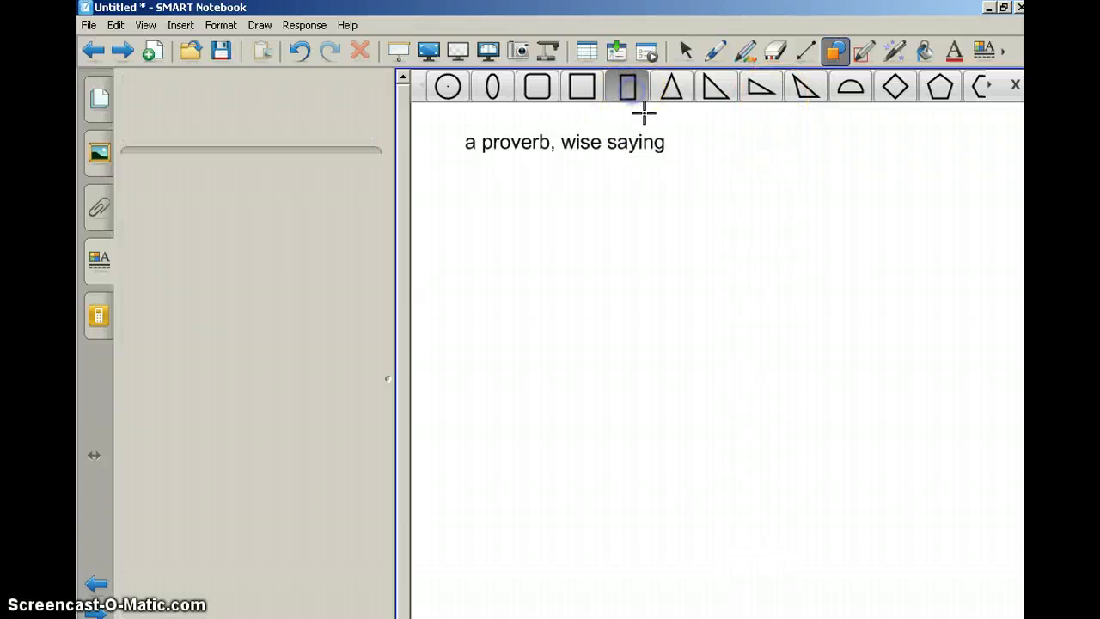
left_click_drag(610, 196, 881, 292)
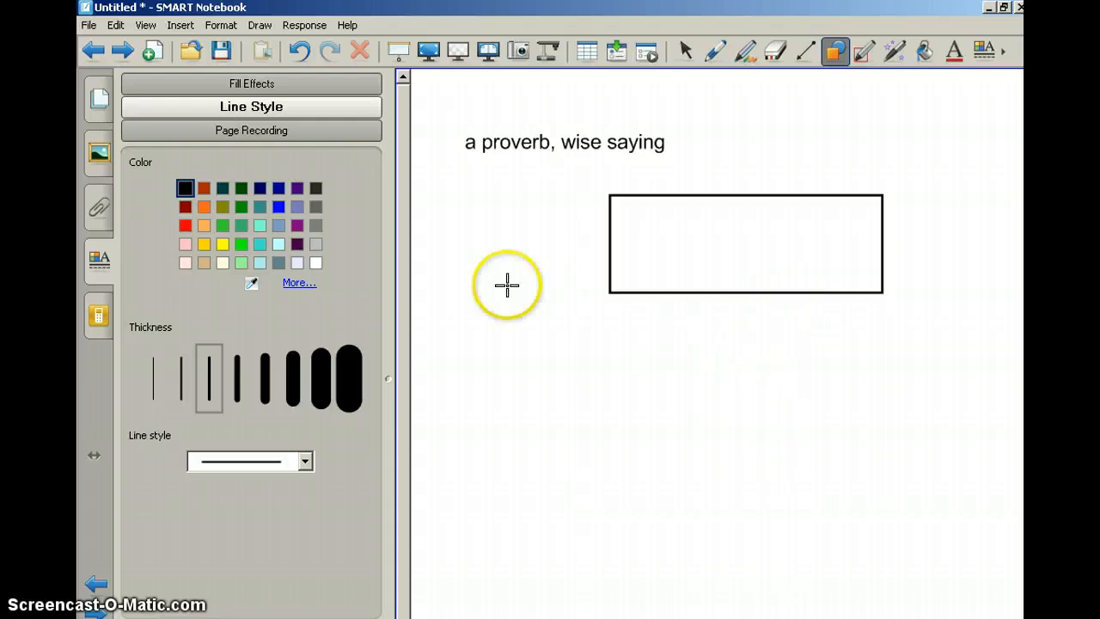
Fill the rectangle with solid yellow using the Fill tool.
left_click(316, 84)
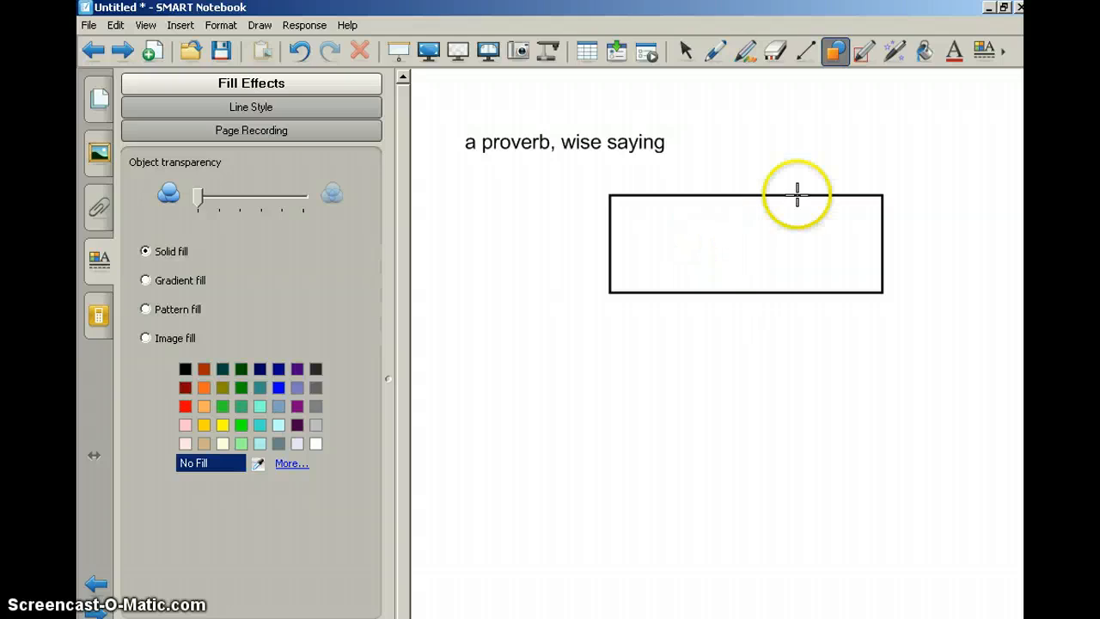
left_click(925, 54)
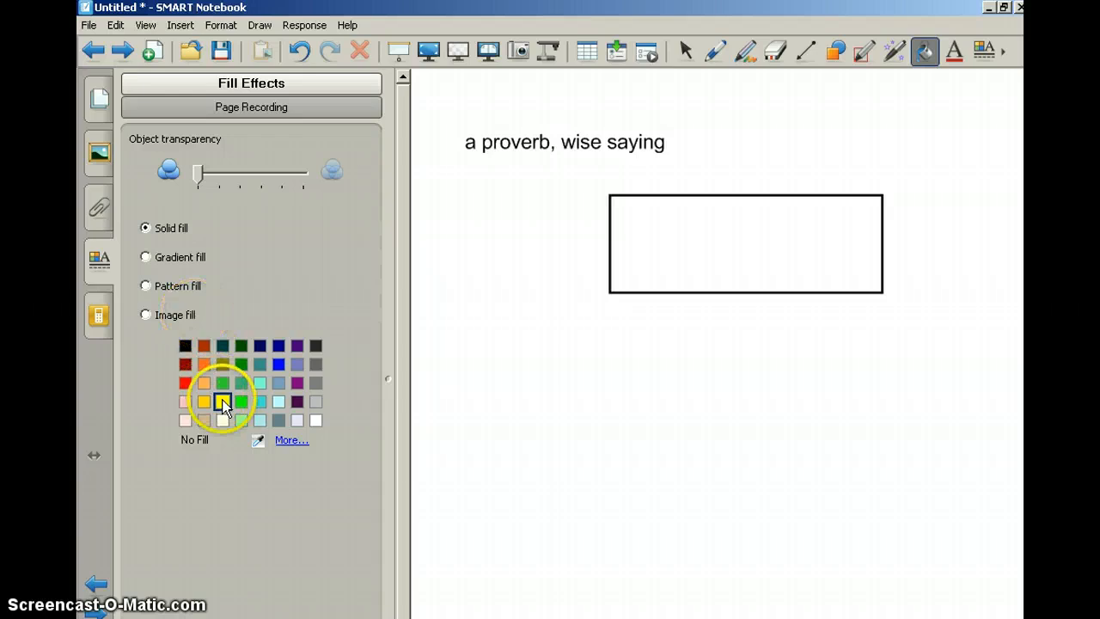
left_click(741, 256)
left_click(927, 206)
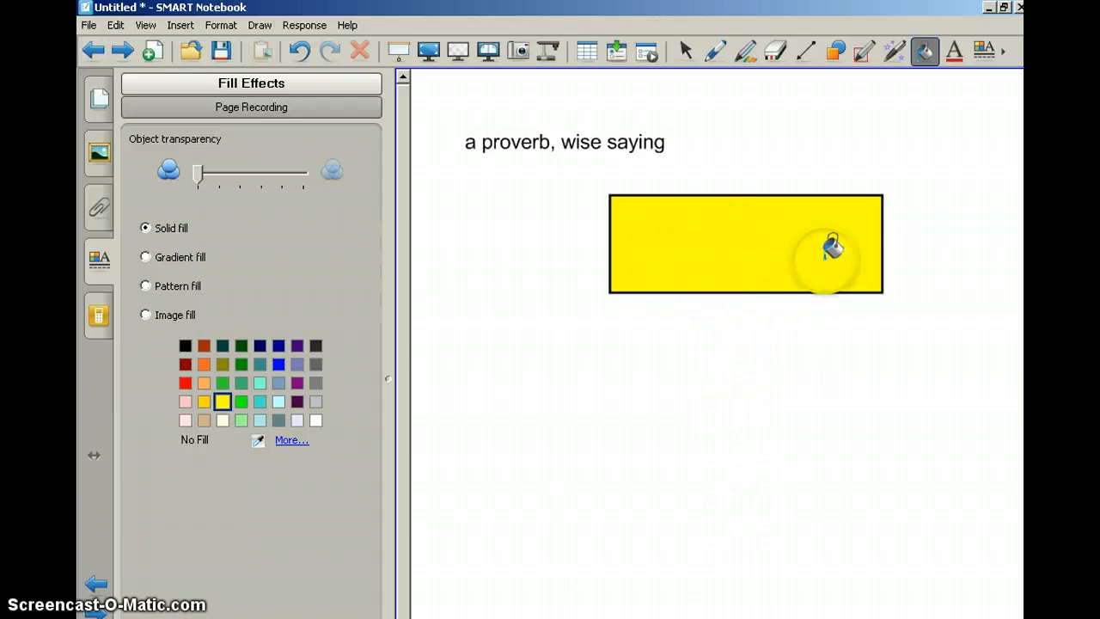
Add the text "ADAGE" in size 28 below the yellow rectangle.
left_click(952, 59)
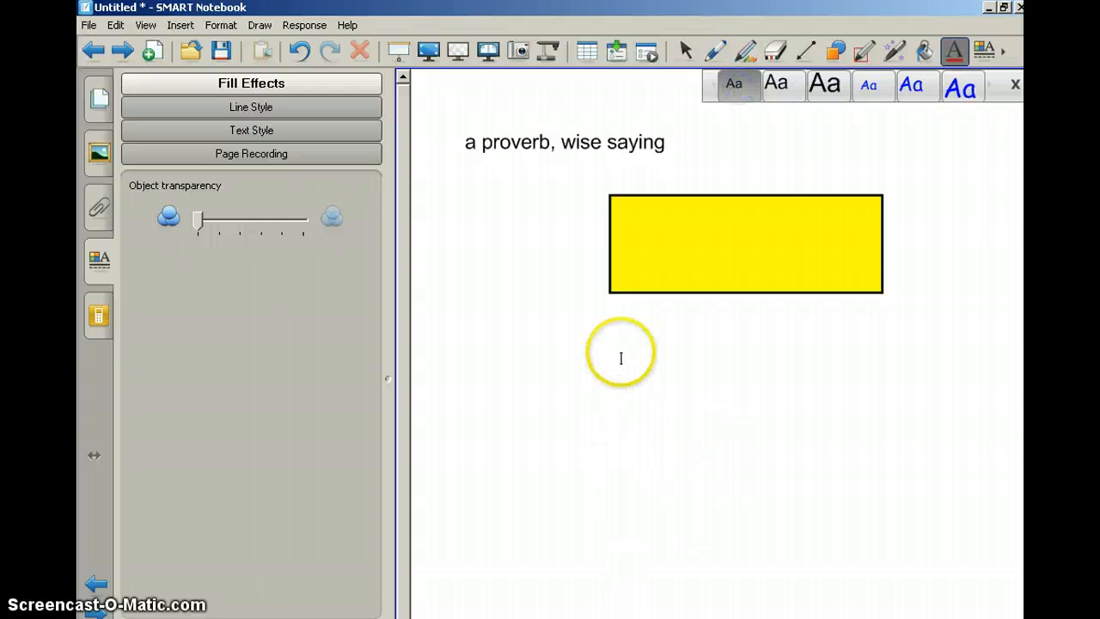
mouse_move(620, 354)
left_mouse_down()
mouse_move(621, 408)
mouse_move(696, 437)
mouse_move(816, 439)
mouse_move(913, 412)
left_mouse_up()
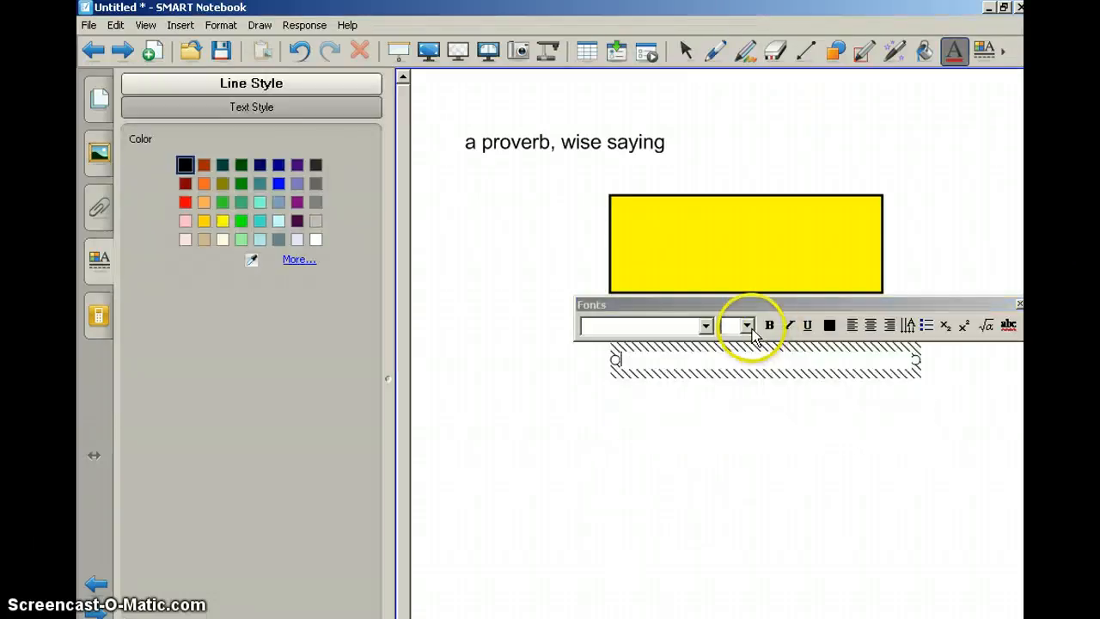
left_click(748, 325)
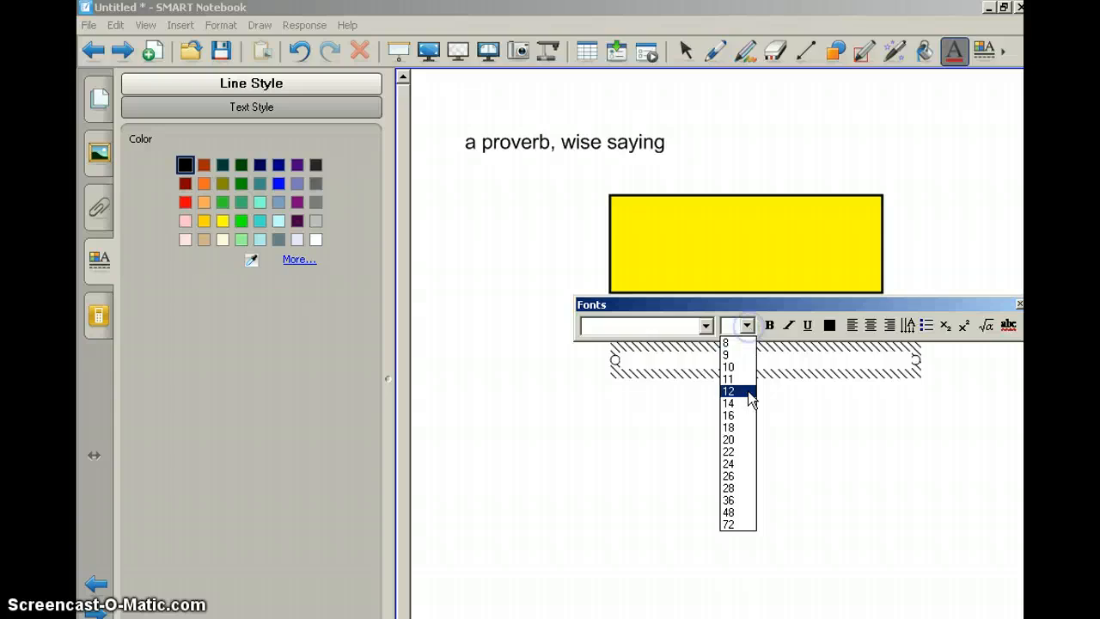
left_click(737, 487)
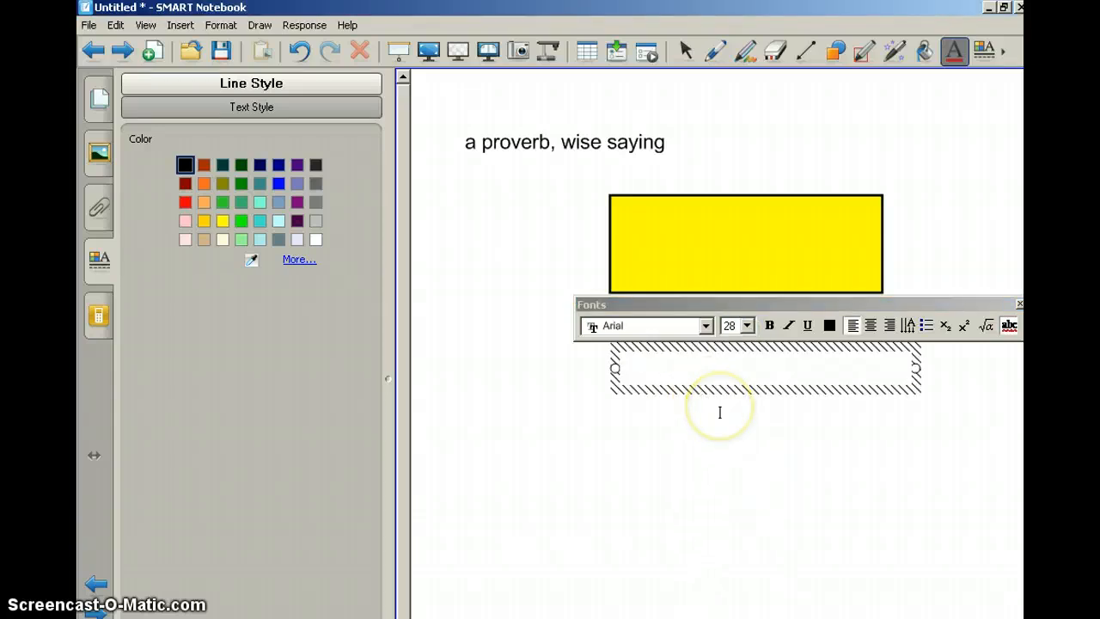
type("ADAGE")
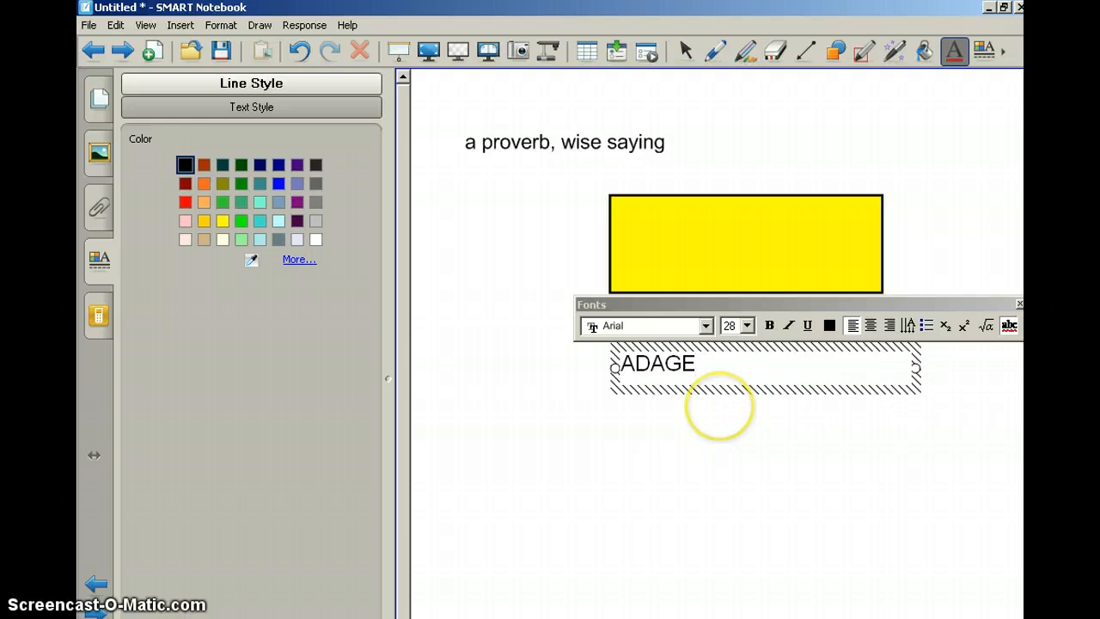
left_click(705, 430)
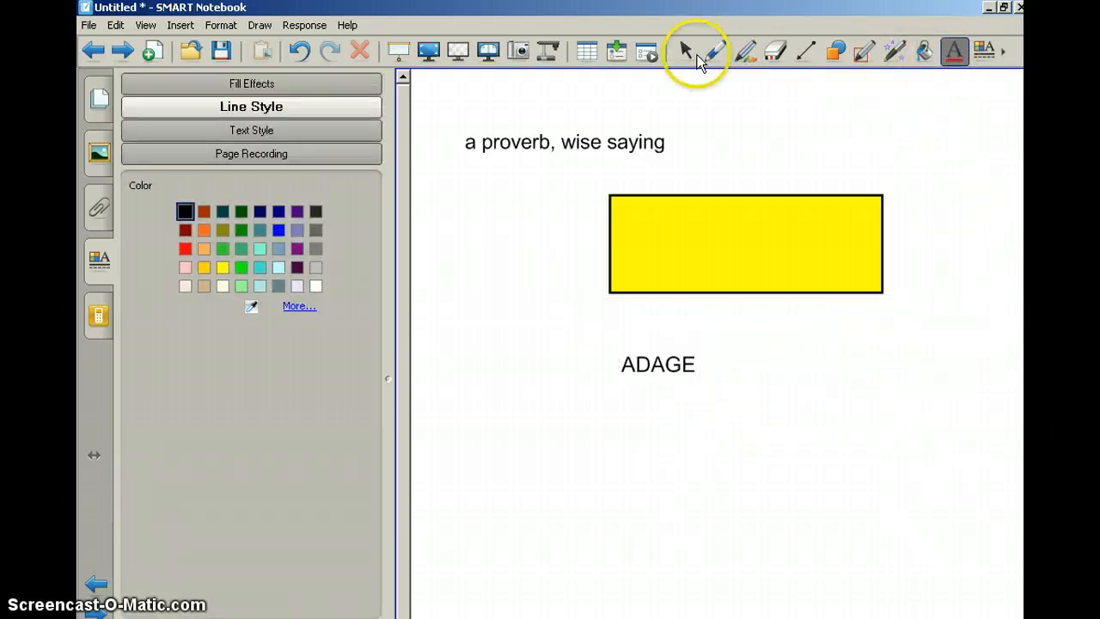
Move the ADAGE text onto the middle of the yellow rectangle.
left_click(687, 54)
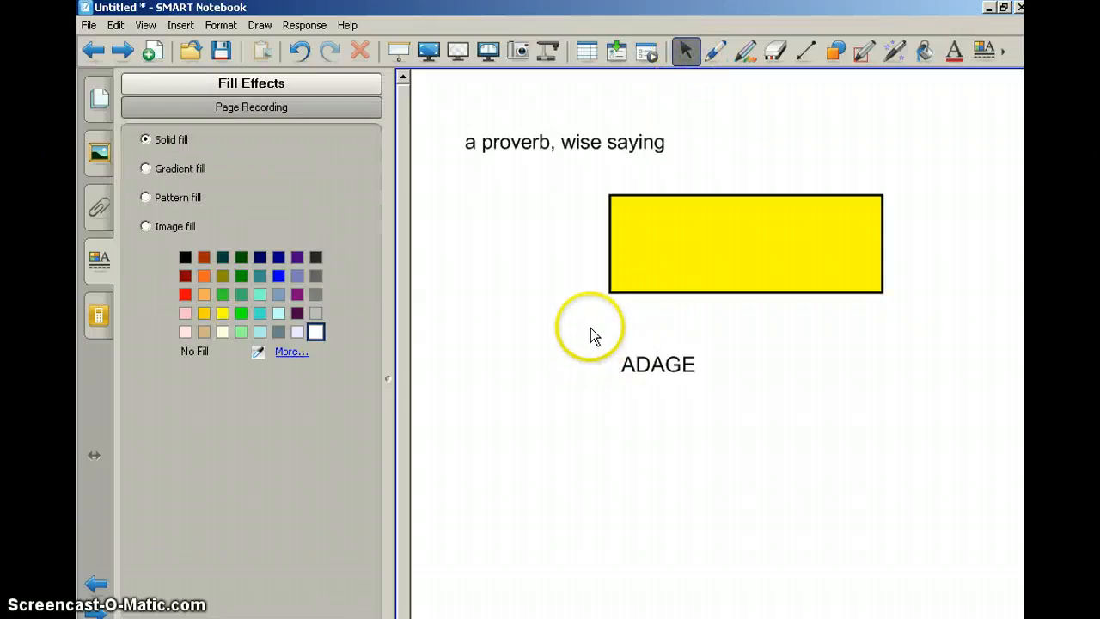
left_click_drag(590, 328, 759, 433)
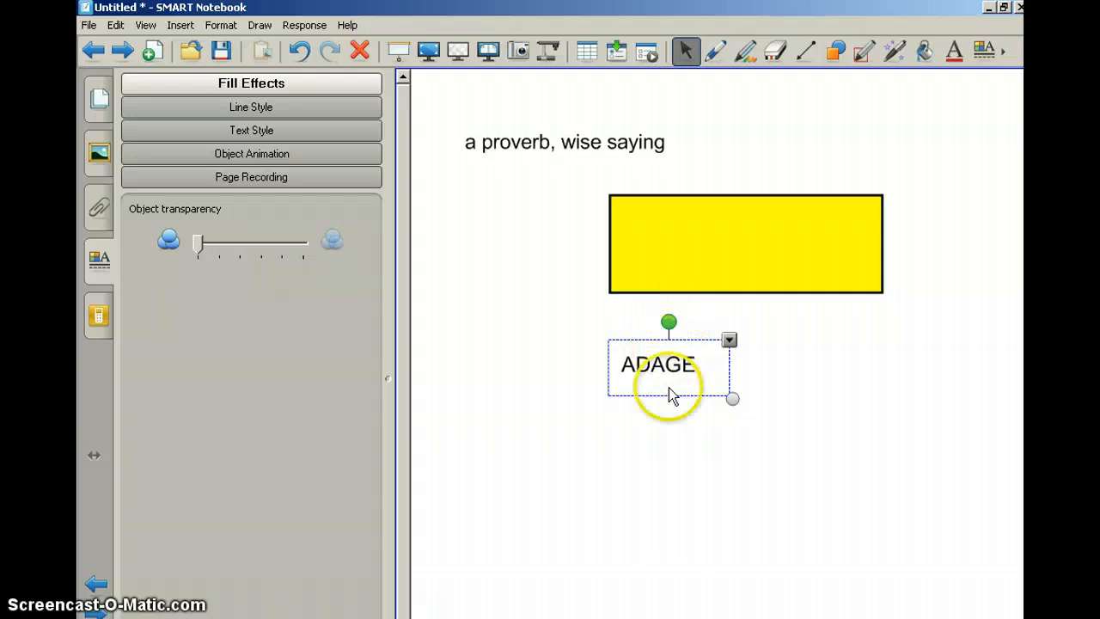
left_click_drag(668, 372, 744, 247)
left_click(700, 339)
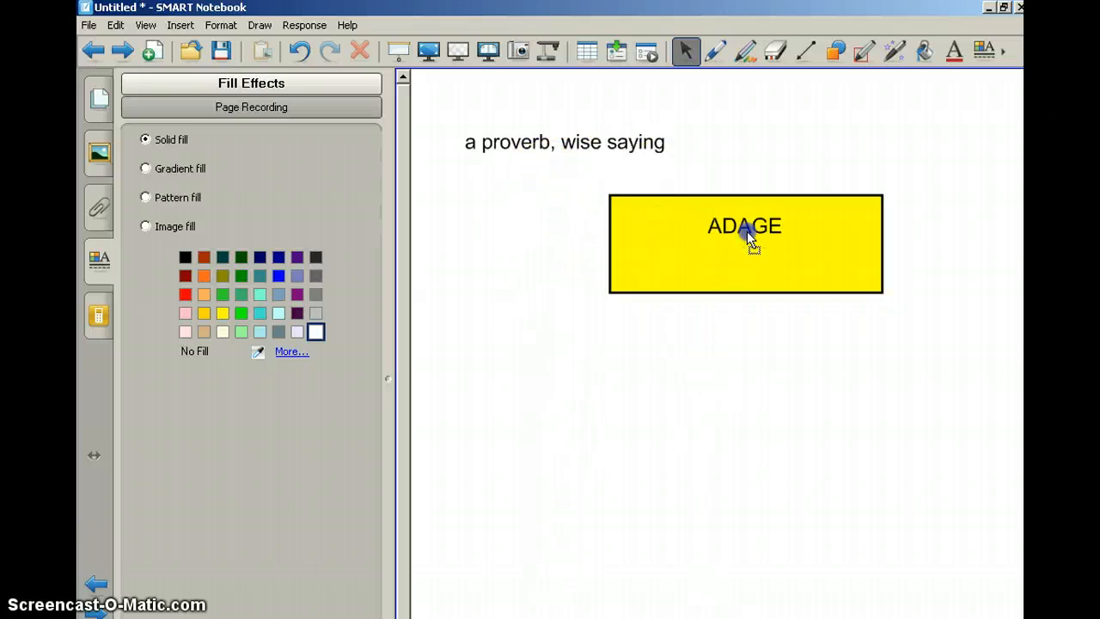
mouse_move(747, 245)
left_mouse_down()
mouse_move(727, 392)
mouse_move(752, 244)
left_mouse_up()
left_click(590, 215)
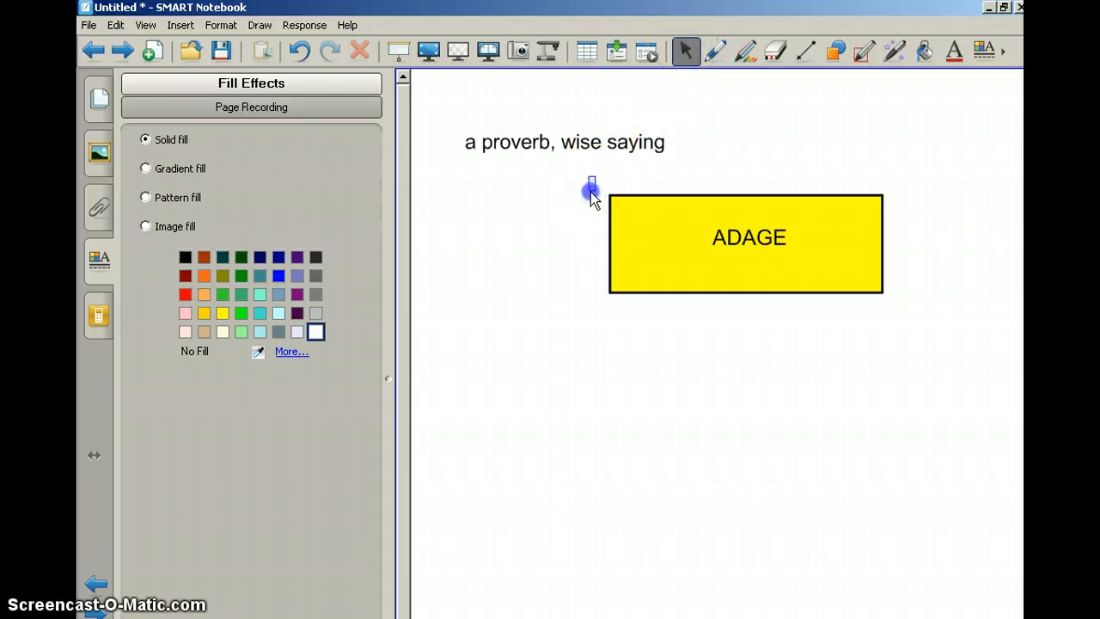
Group the yellow rectangle with the ADAGE text and move the group over "a proverb, wise saying" to hide it.
left_click_drag(593, 177, 944, 345)
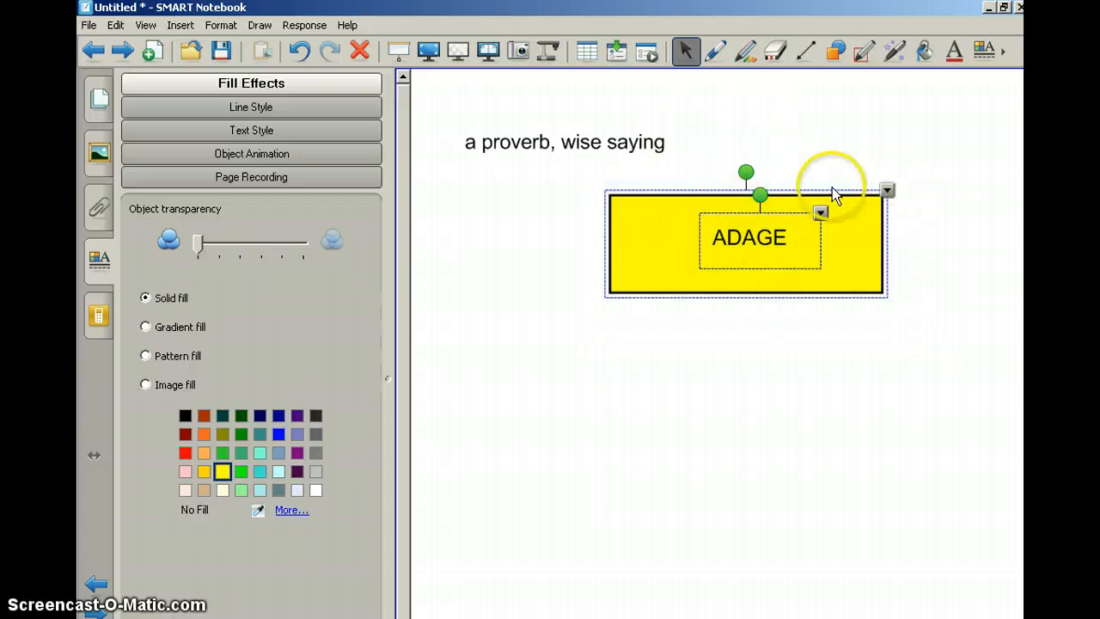
left_click(886, 191)
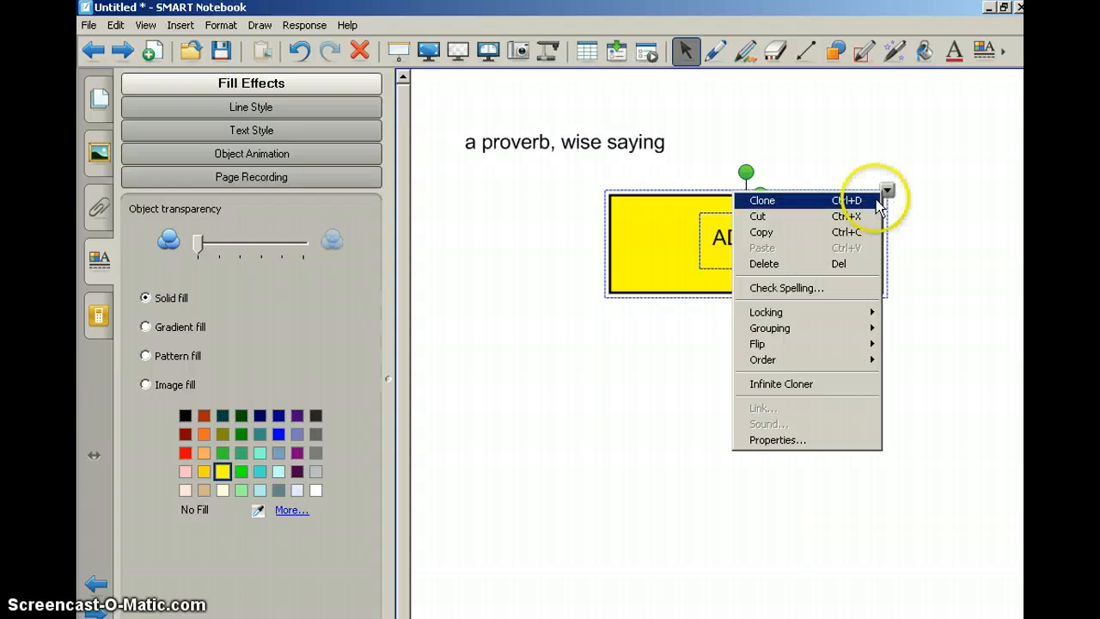
mouse_move(857, 326)
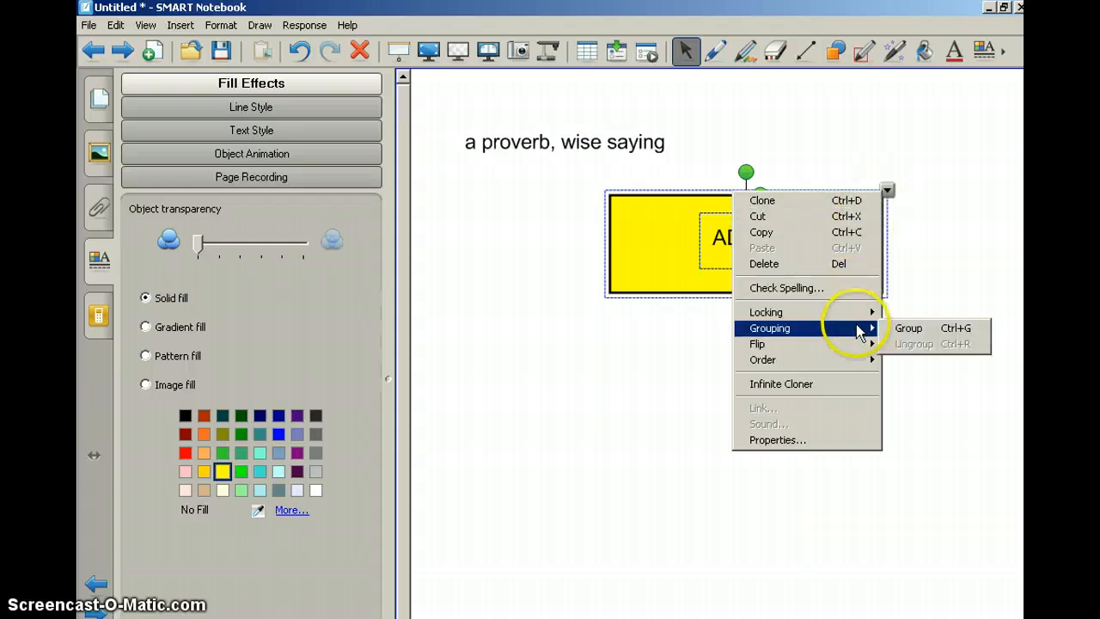
left_click(904, 327)
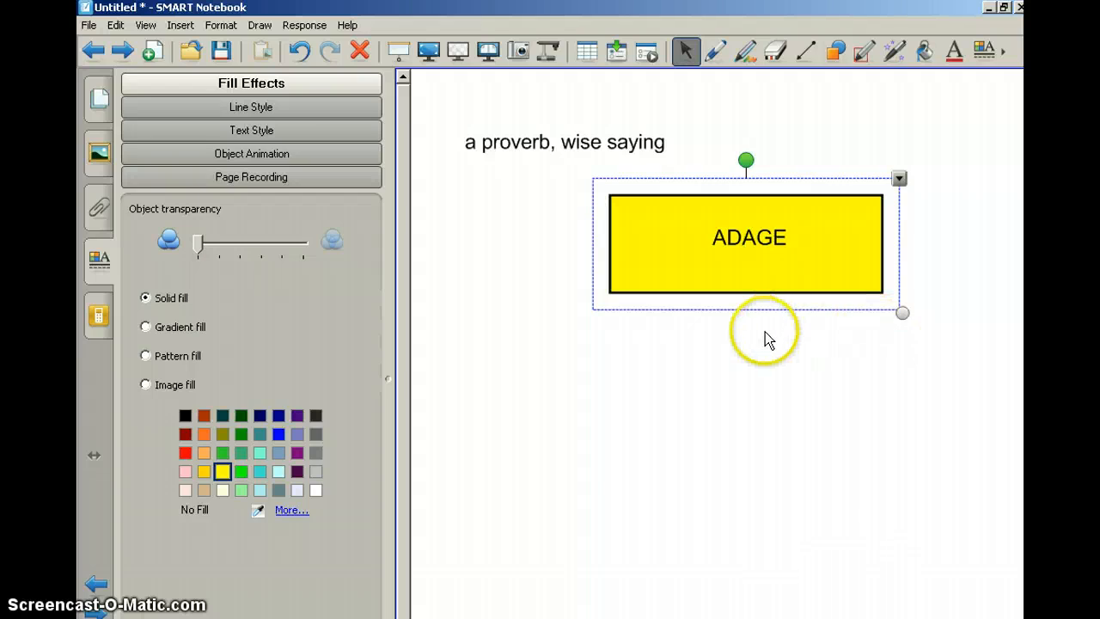
left_click(736, 363)
left_click_drag(728, 234, 548, 139)
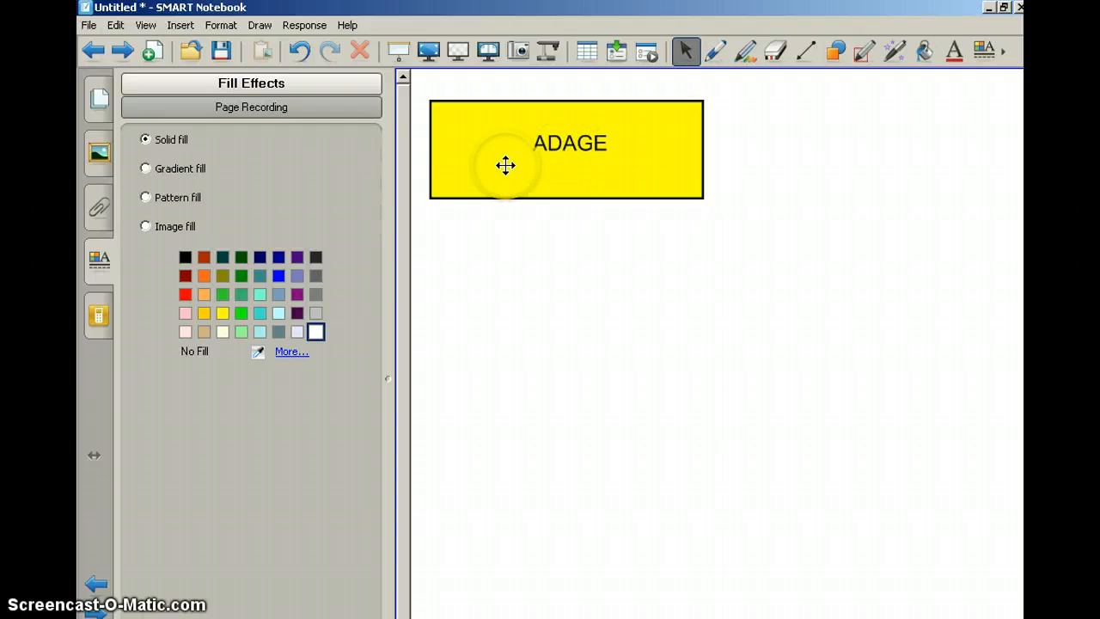
Add the text "to work with, work together" in size 28 below the ADAGE box.
left_click(953, 54)
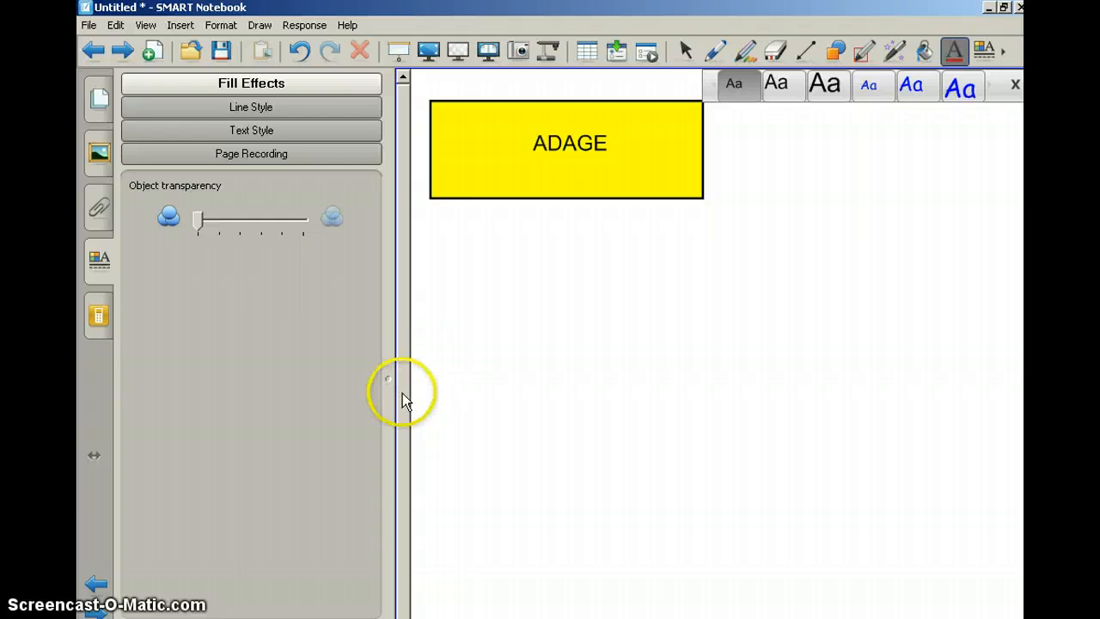
left_click(459, 271)
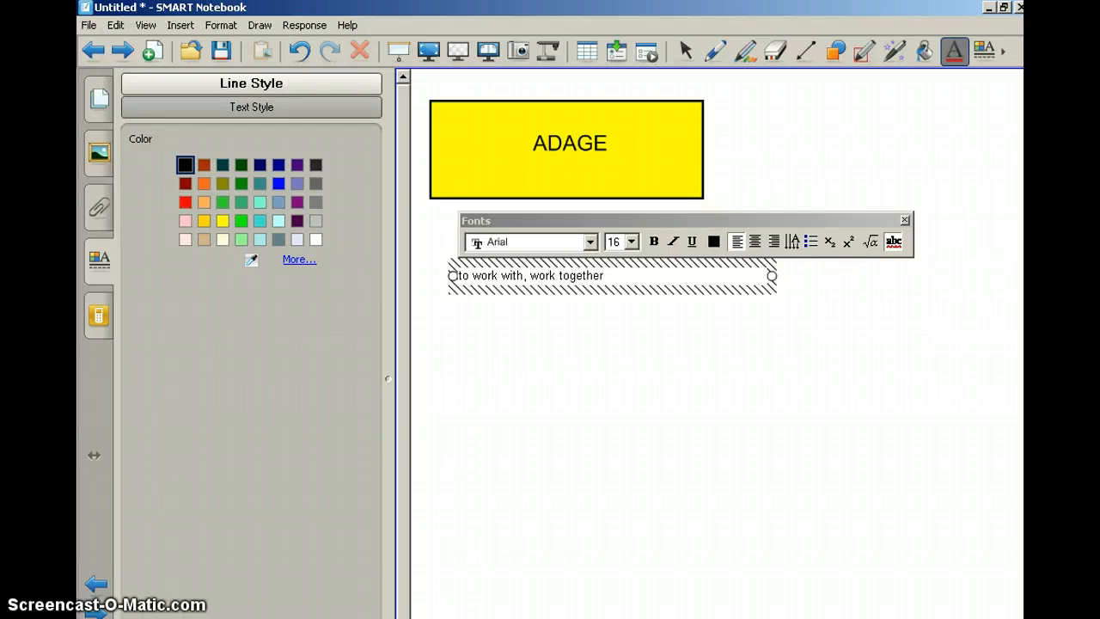
left_click_drag(456, 275, 574, 276)
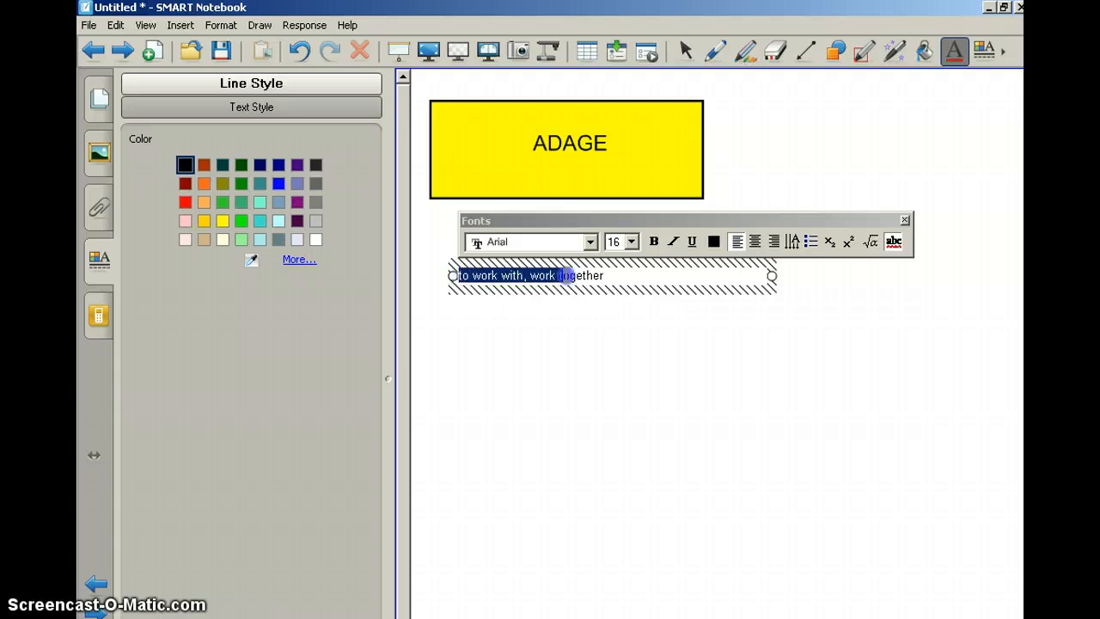
left_click(632, 242)
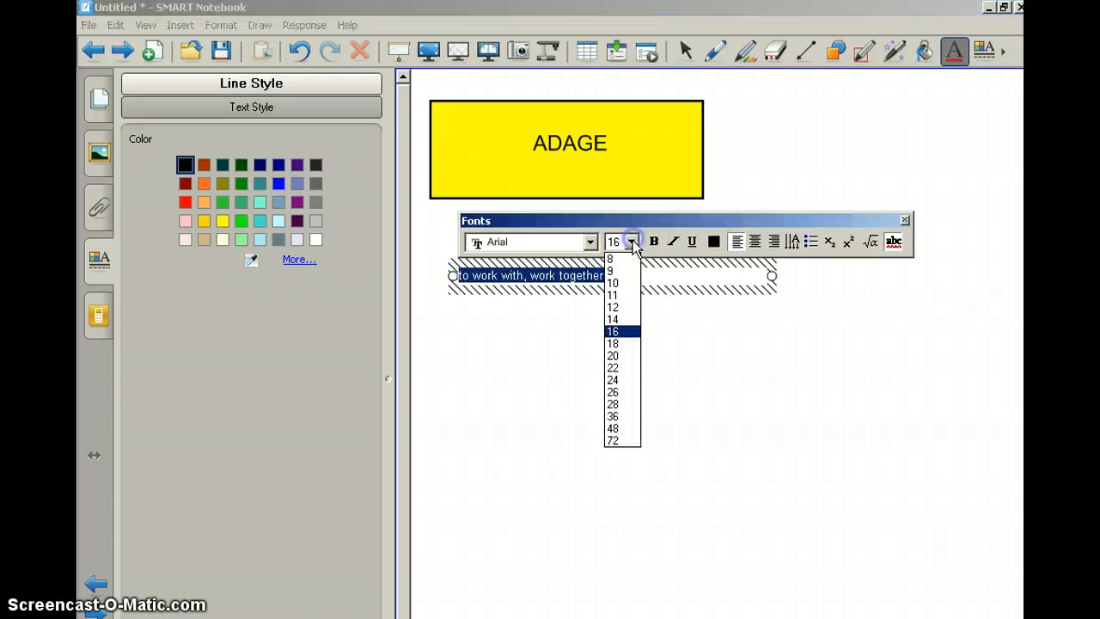
left_click(630, 405)
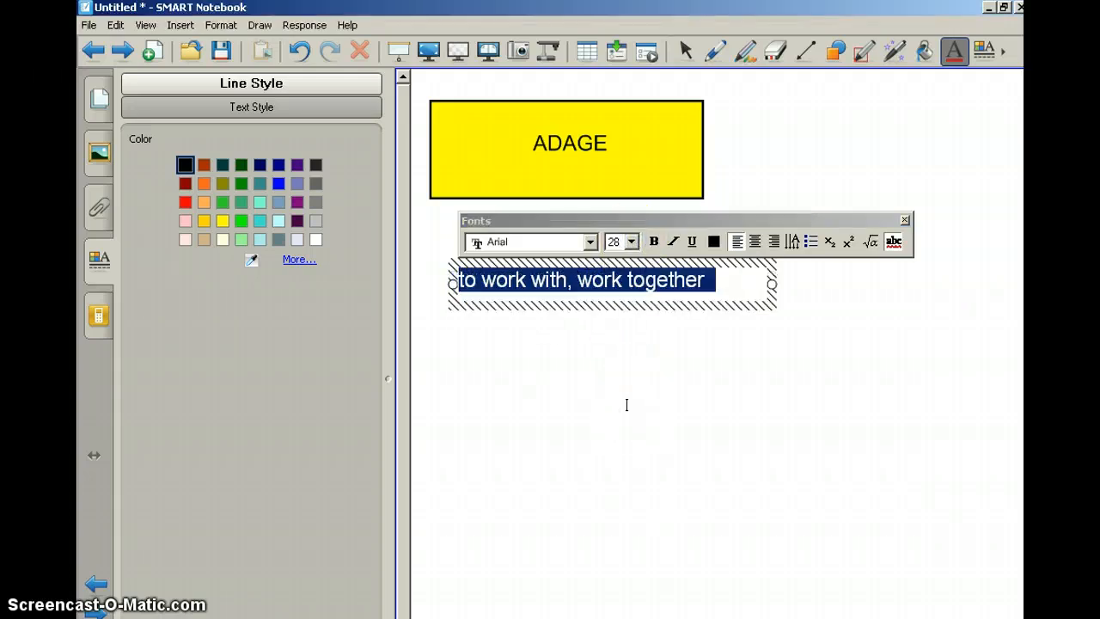
left_click(627, 399)
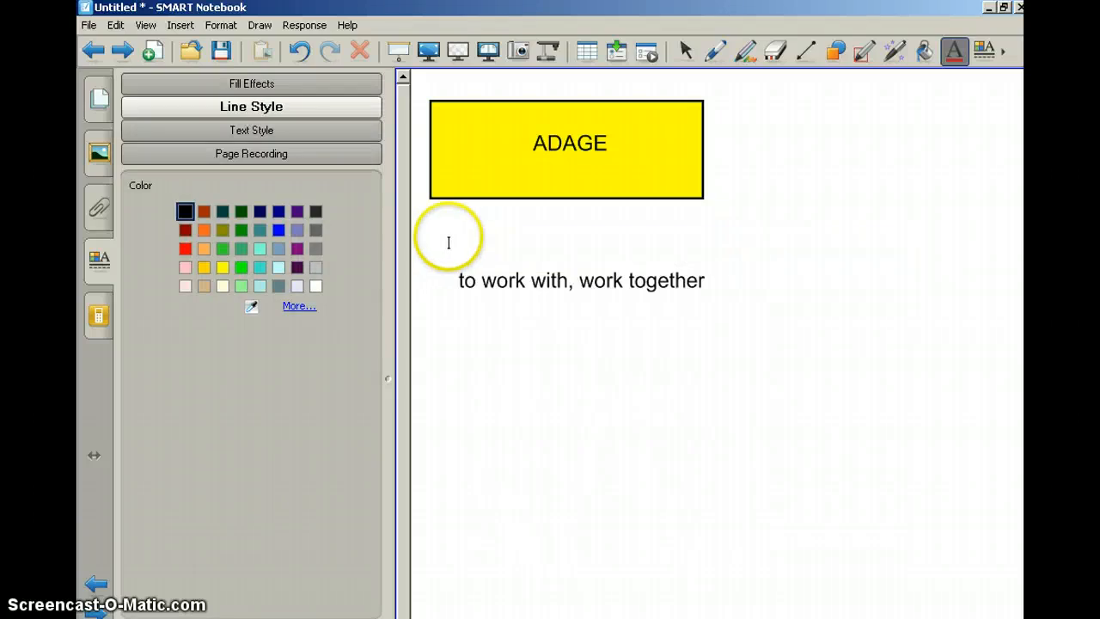
Draw a second wide rectangle below the "to work with, work together" text.
left_click(838, 51)
left_click(626, 84)
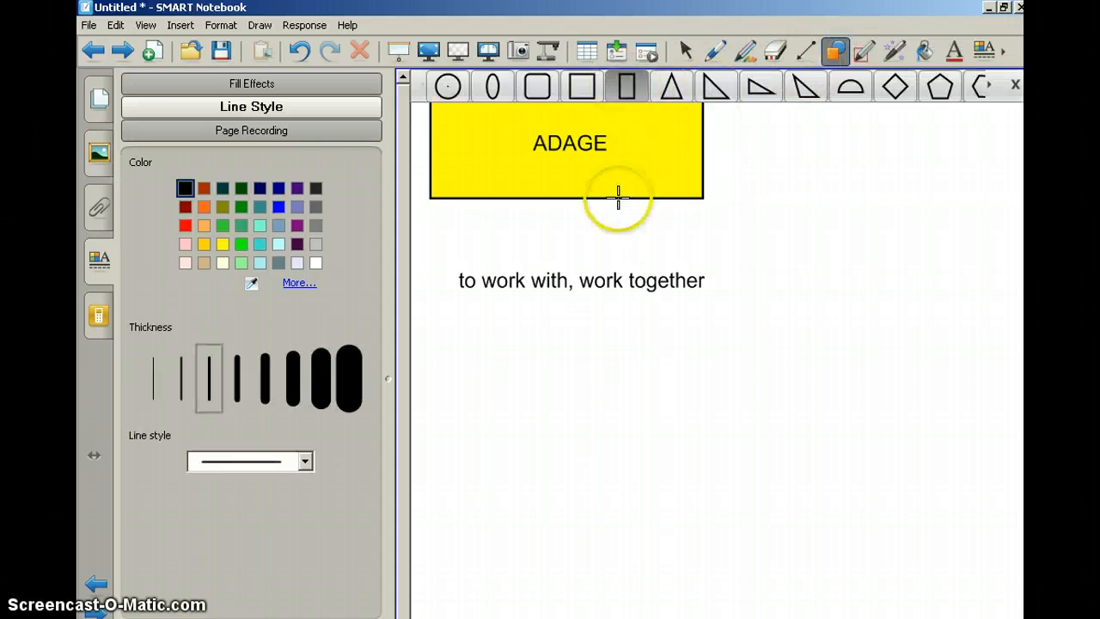
mouse_move(570, 344)
left_mouse_down()
mouse_move(573, 386)
mouse_move(815, 411)
mouse_move(872, 436)
left_mouse_up()
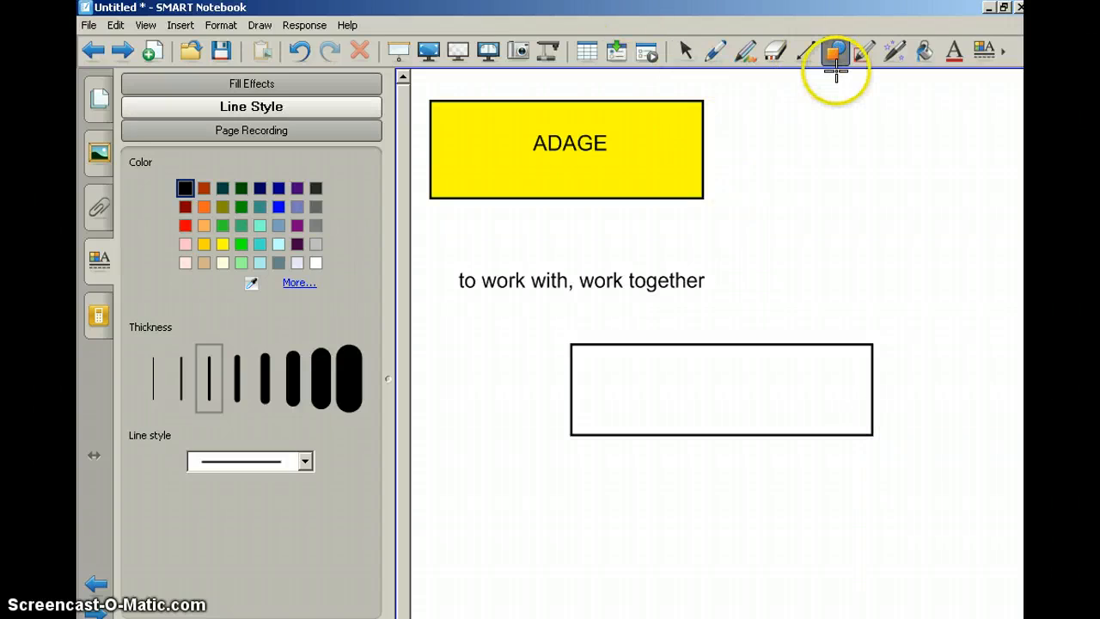
Fill the empty second rectangle with solid yellow.
left_click(216, 83)
left_click(224, 426)
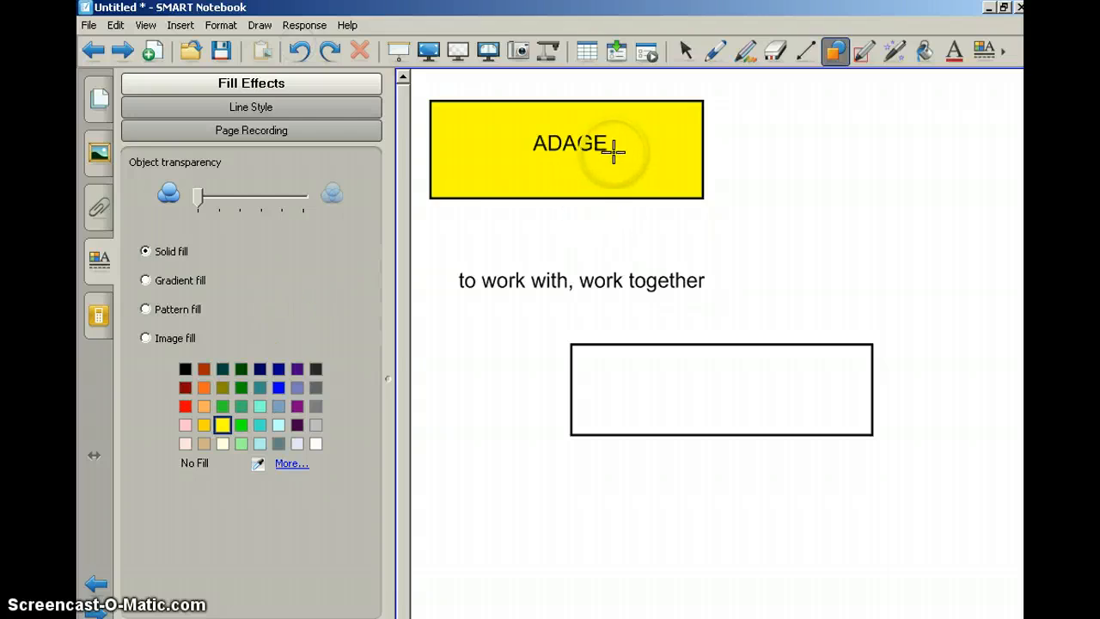
left_click(923, 53)
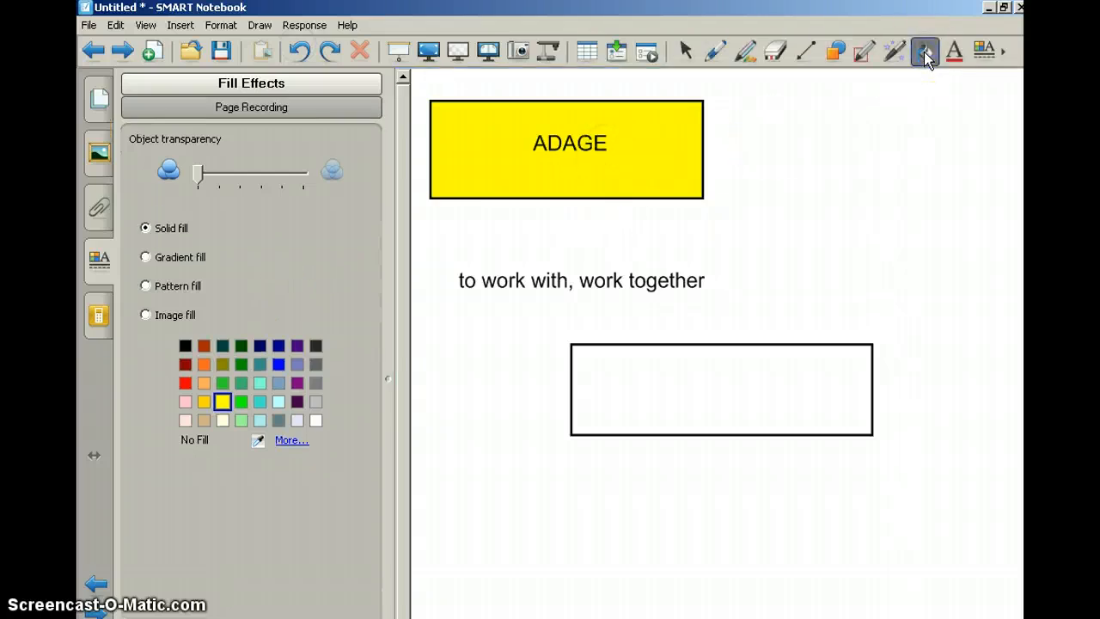
left_click(699, 402)
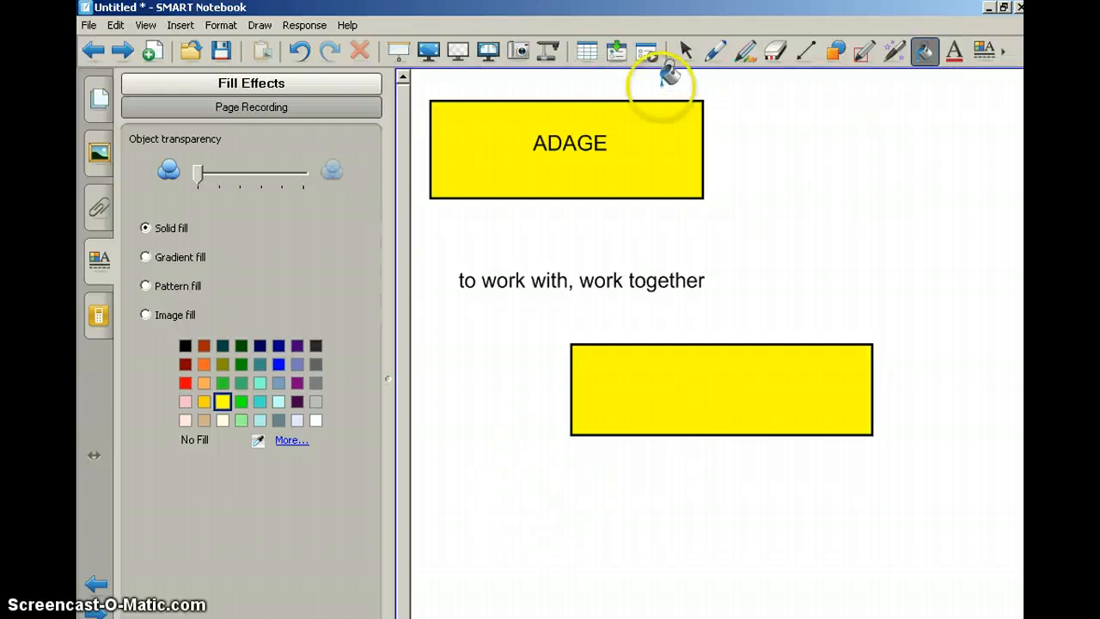
left_click(682, 64)
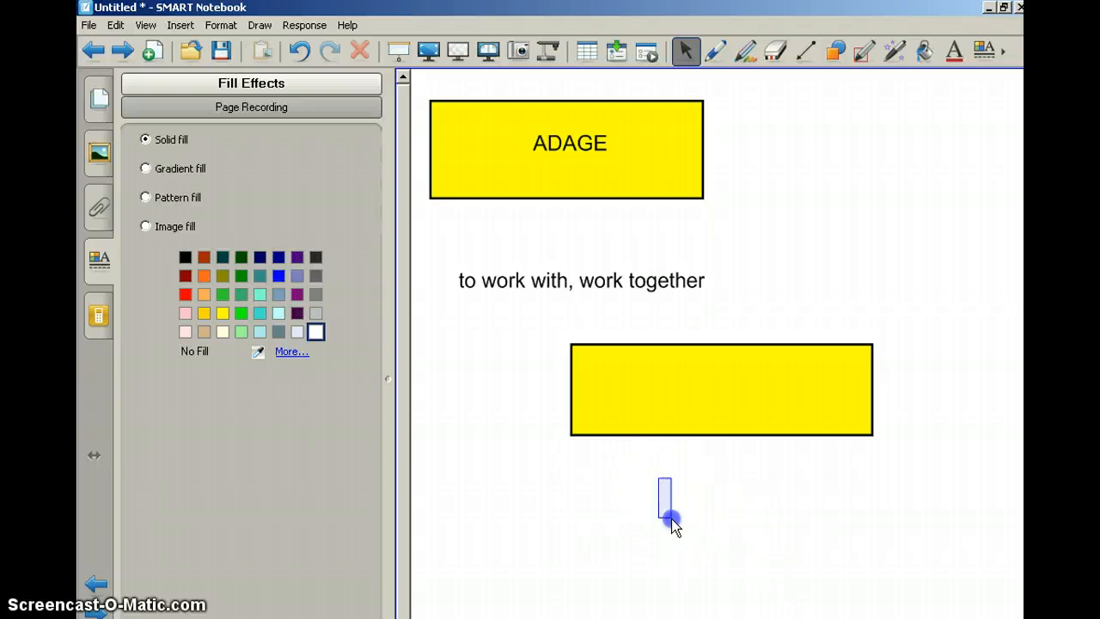
Add the text "COLLABORATE" in size 36 below the second yellow rectangle.
left_click(953, 51)
mouse_move(694, 476)
left_mouse_down()
mouse_move(802, 511)
mouse_move(921, 528)
mouse_move(959, 558)
left_mouse_up()
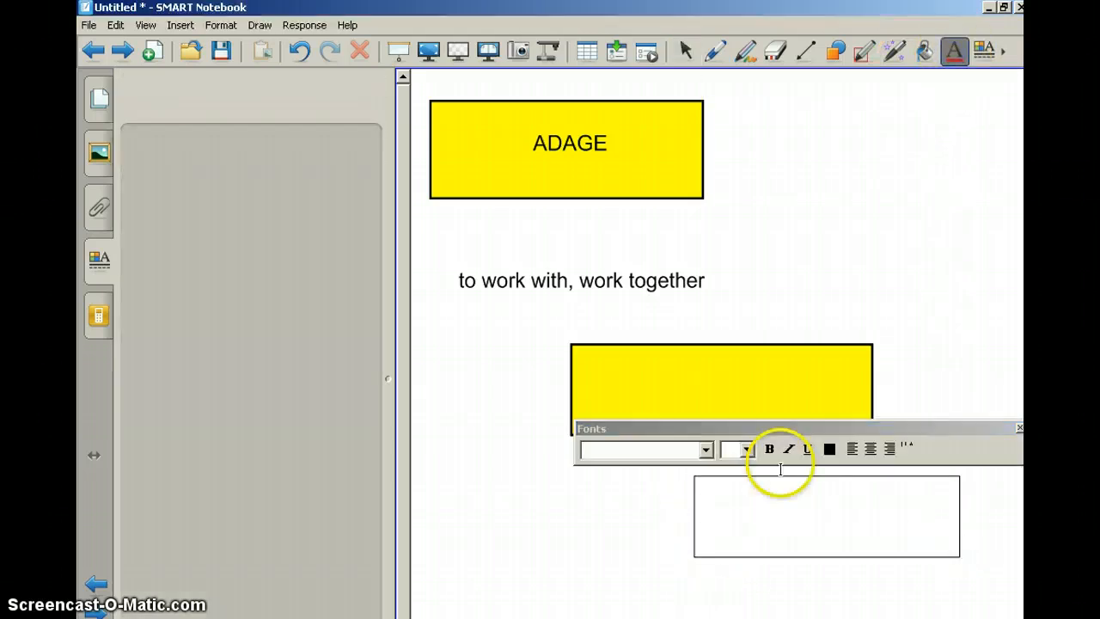
left_click(747, 449)
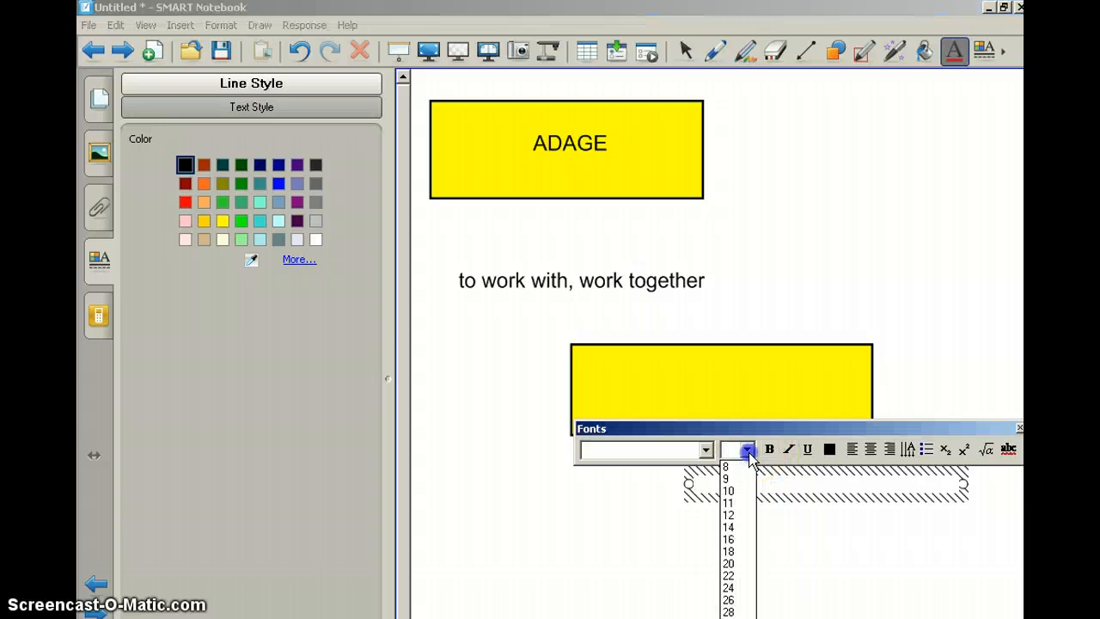
left_click(737, 559)
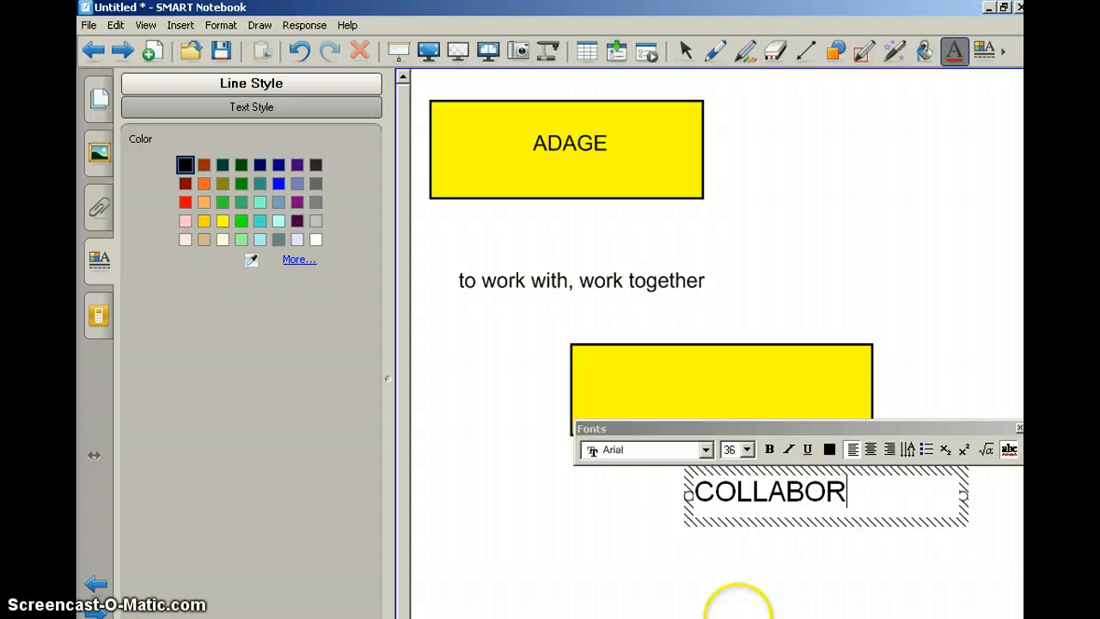
left_click(589, 542)
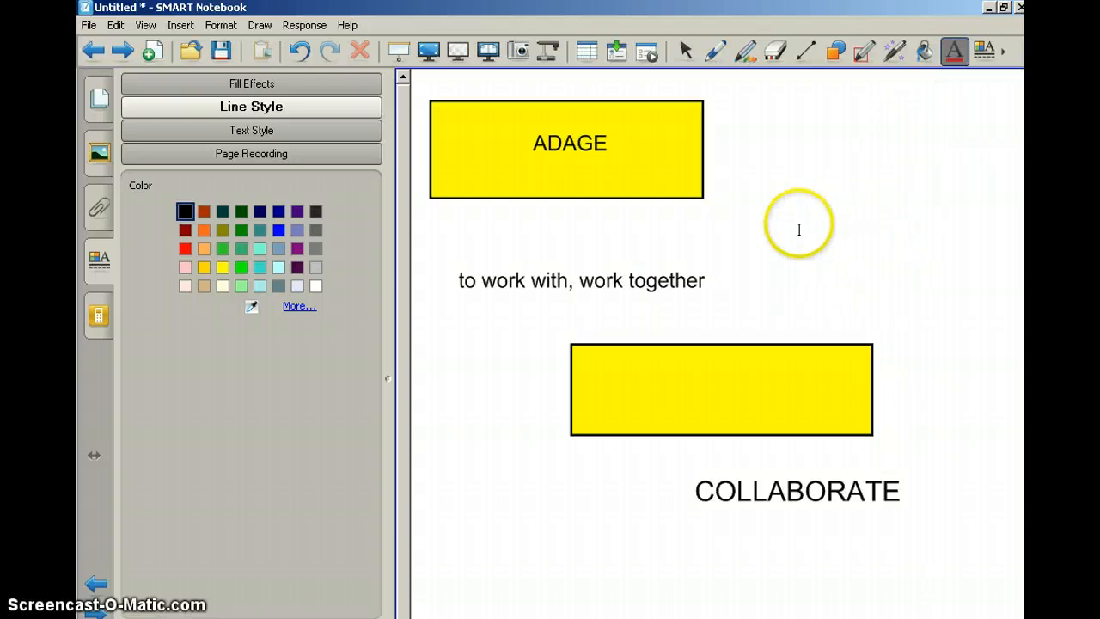
Move the COLLABORATE text onto the middle of the second yellow rectangle.
left_click(684, 51)
left_click_drag(683, 456, 935, 530)
left_click_drag(821, 479, 737, 381)
left_click(551, 398)
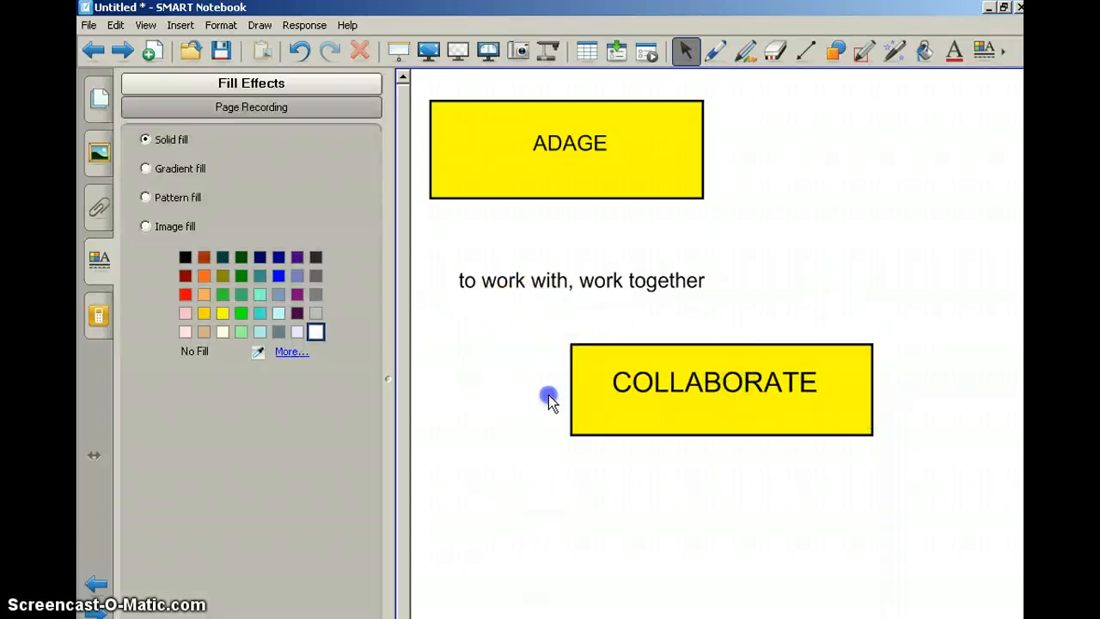
Group the second yellow rectangle with the COLLABORATE text and move the group over "to work with, work together" to hide it.
left_click_drag(549, 333, 970, 502)
left_click(876, 344)
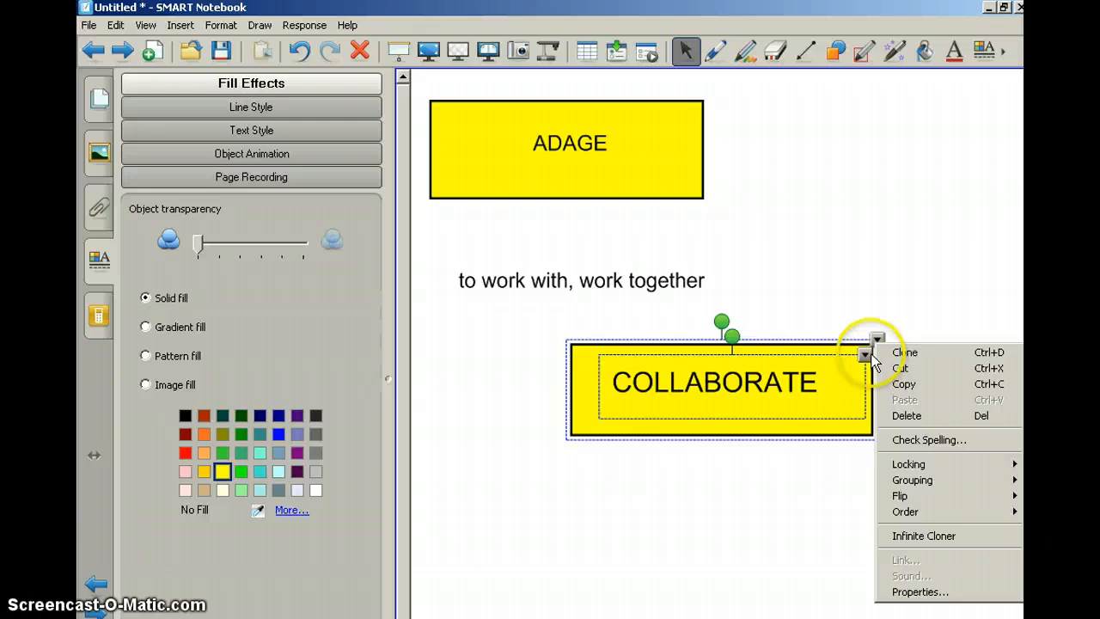
mouse_move(971, 494)
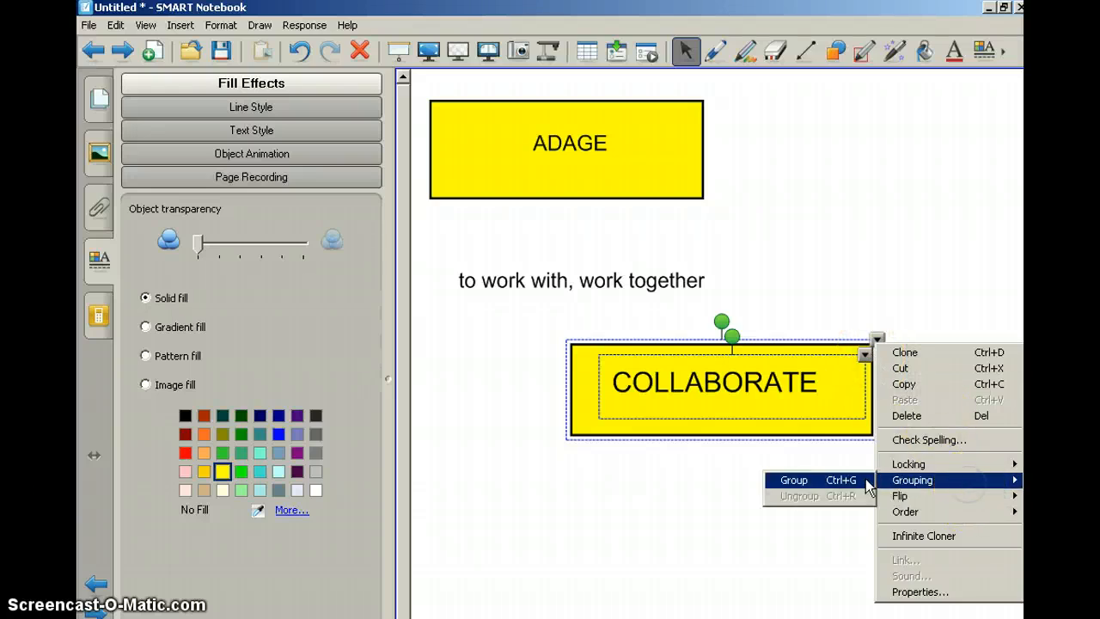
left_click(865, 478)
left_click(761, 487)
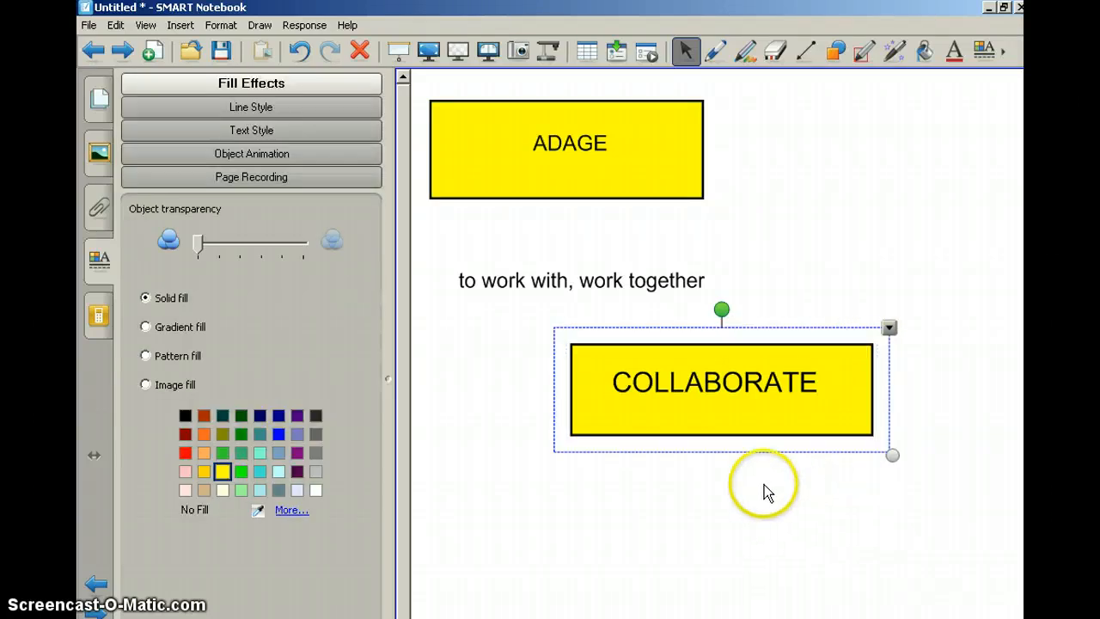
left_click_drag(726, 391, 586, 275)
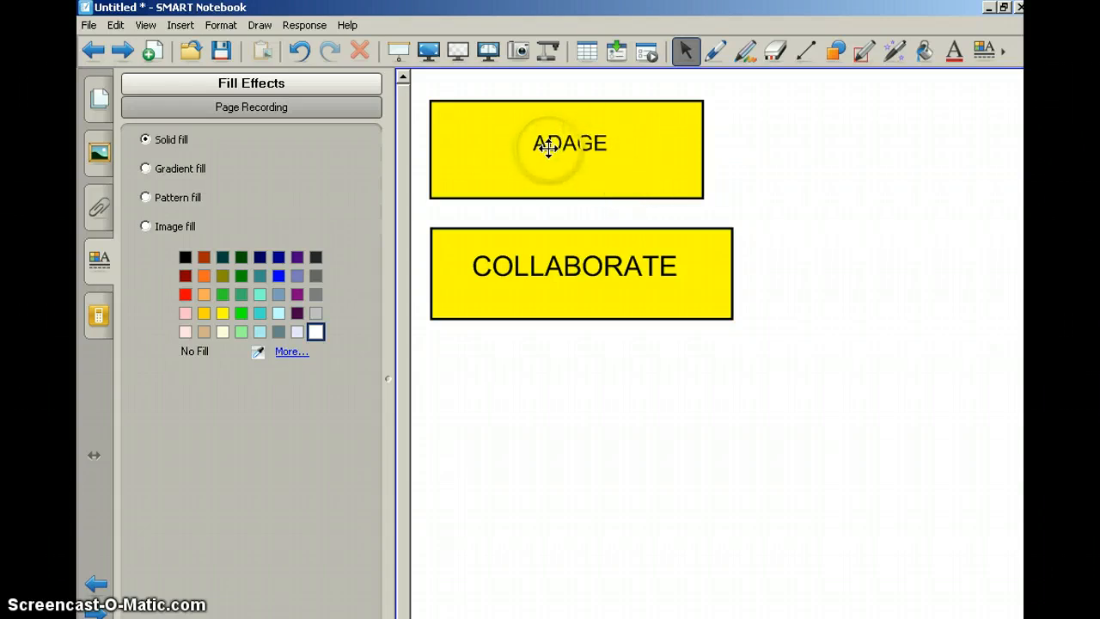
Reposition the ADAGE box slightly higher over its definition.
mouse_move(553, 146)
left_mouse_down()
mouse_move(700, 140)
mouse_move(860, 162)
mouse_move(766, 128)
mouse_move(515, 140)
mouse_move(554, 144)
left_mouse_up()
left_click(668, 277)
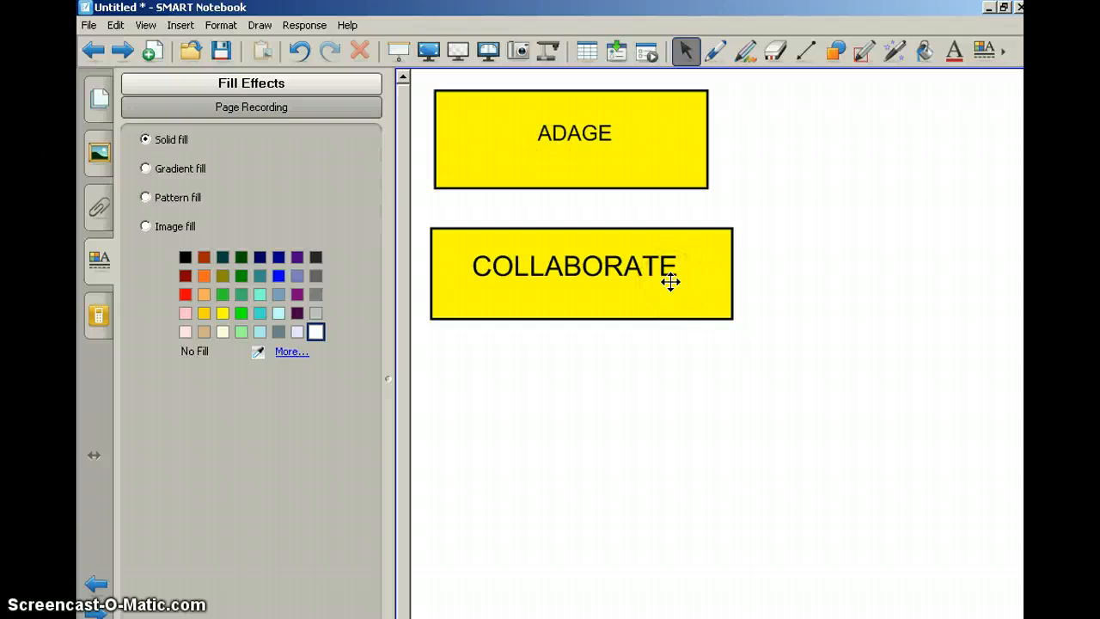